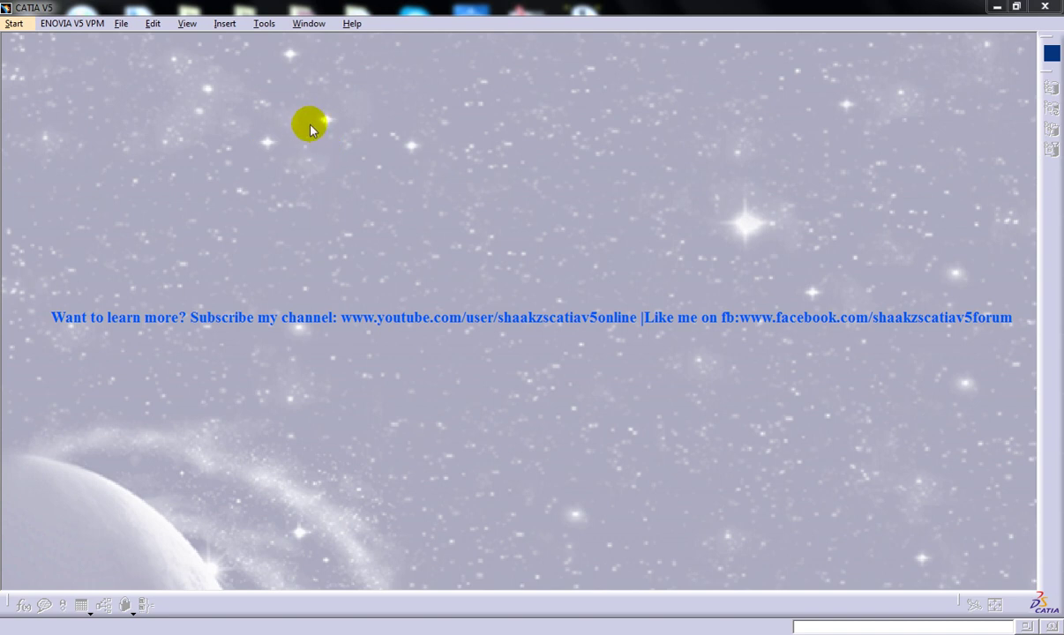
Start a new Drafting drawing with the ISO standard on an A3 ISO landscape sheet.
click(14, 23)
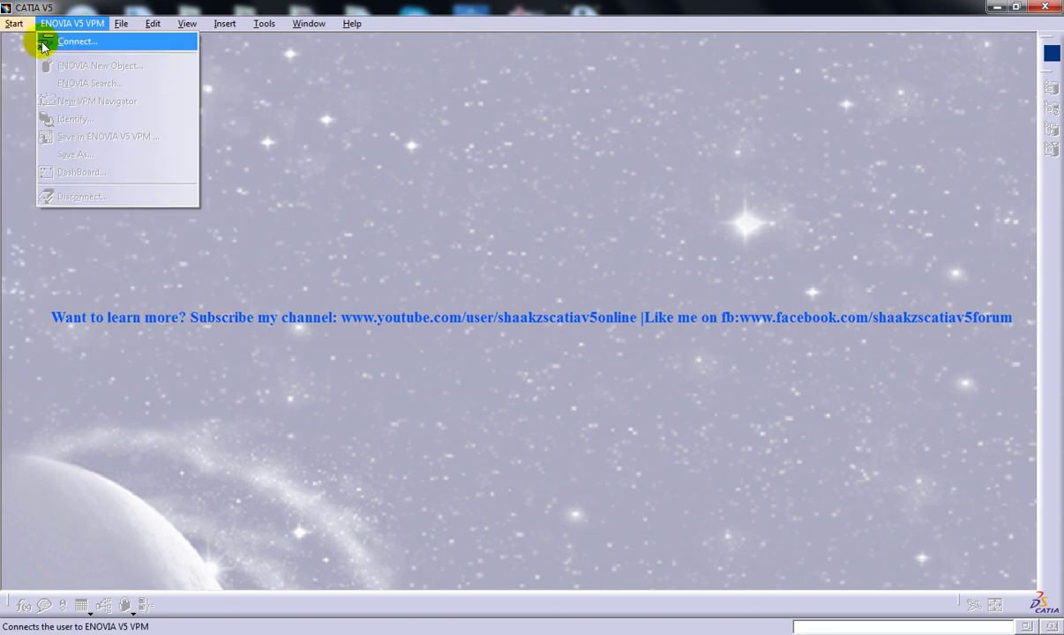
mouse_move(57, 59)
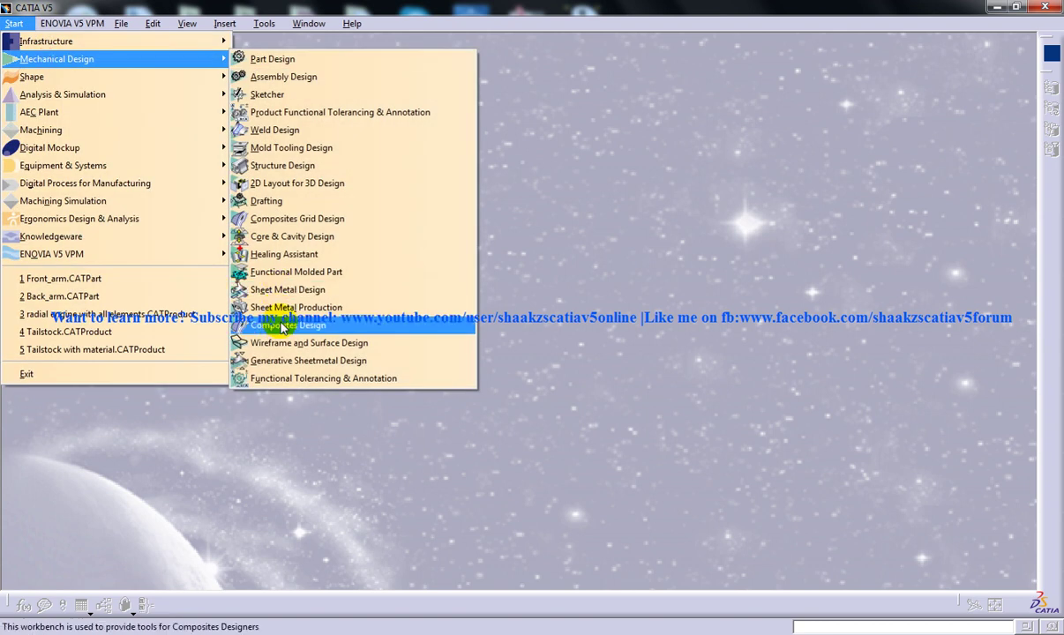
click(273, 202)
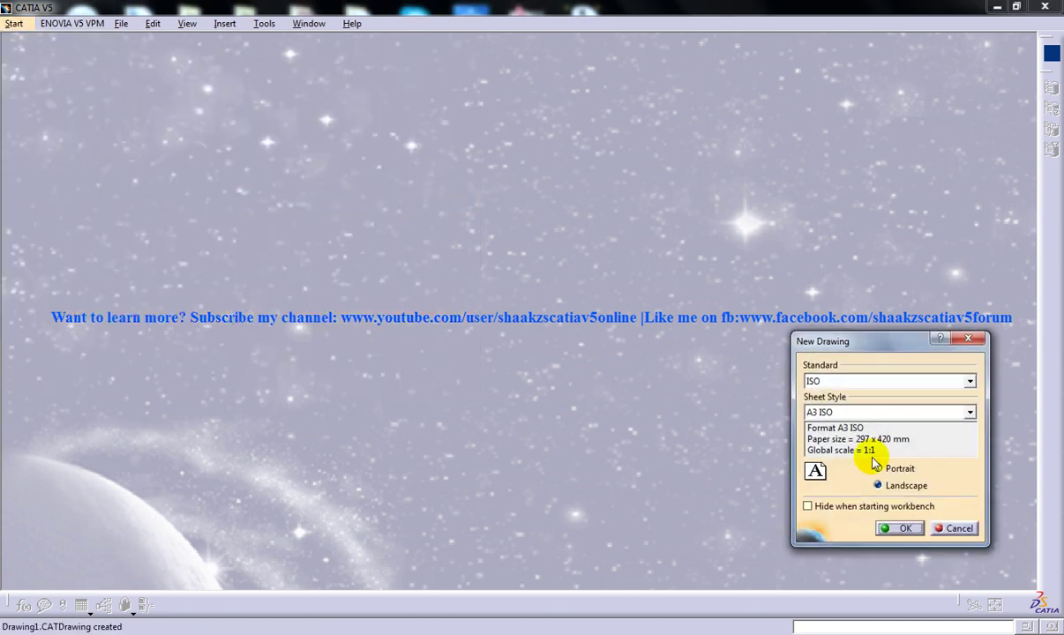
click(899, 529)
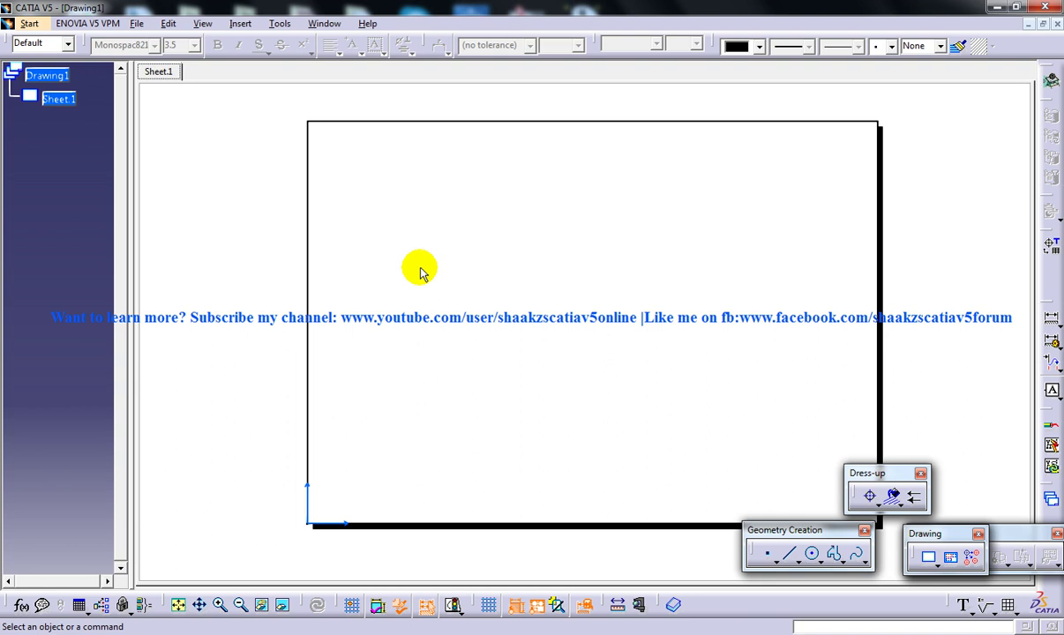
click(203, 23)
click(240, 23)
click(275, 66)
click(411, 68)
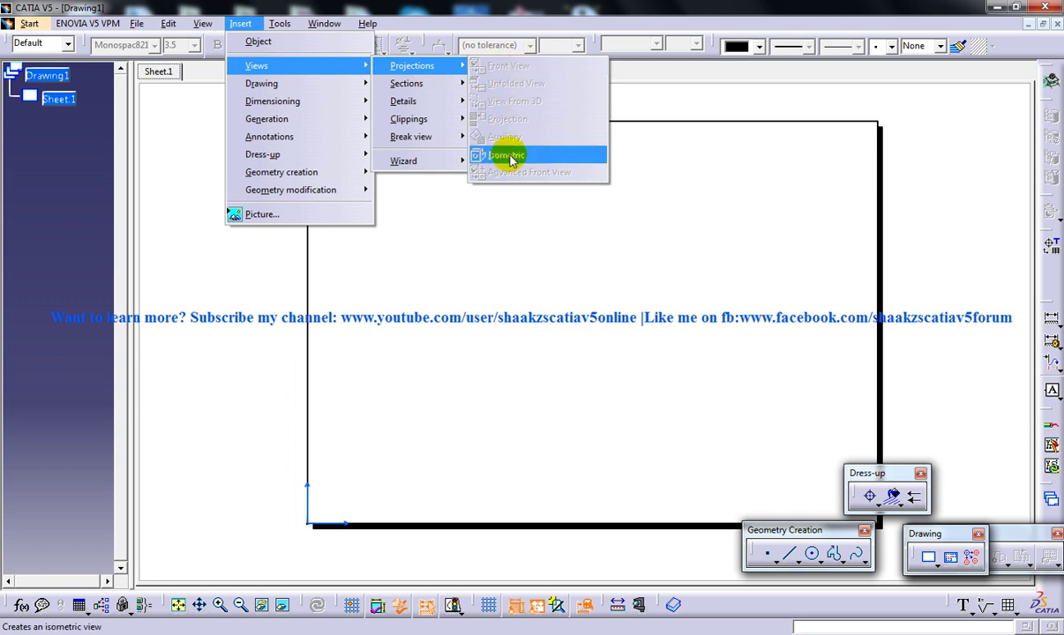
mouse_move(276, 24)
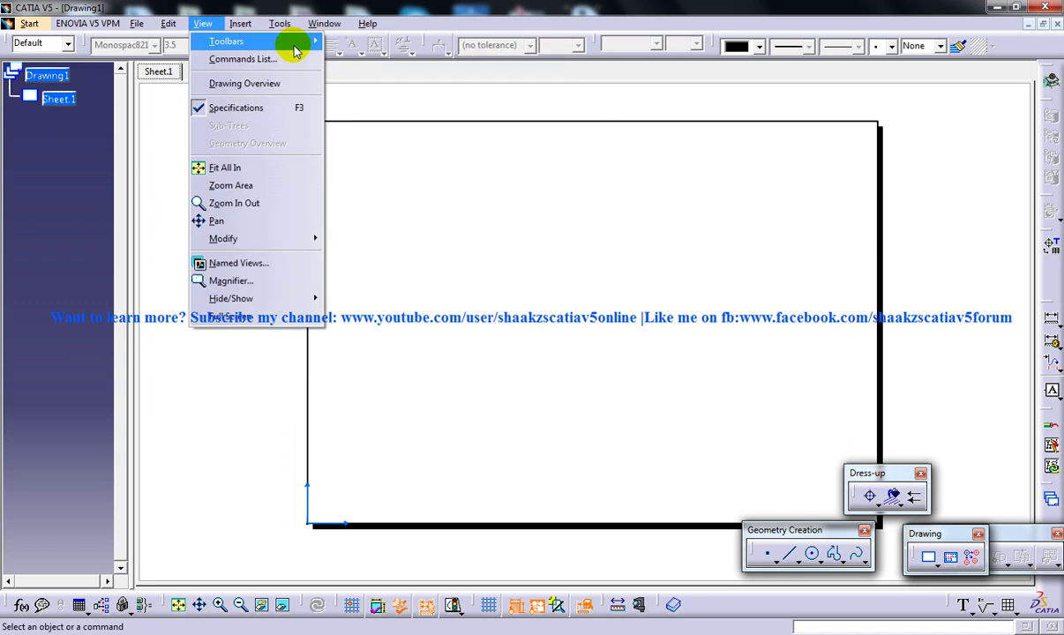
Open the Front_arm part file from disk.
click(152, 74)
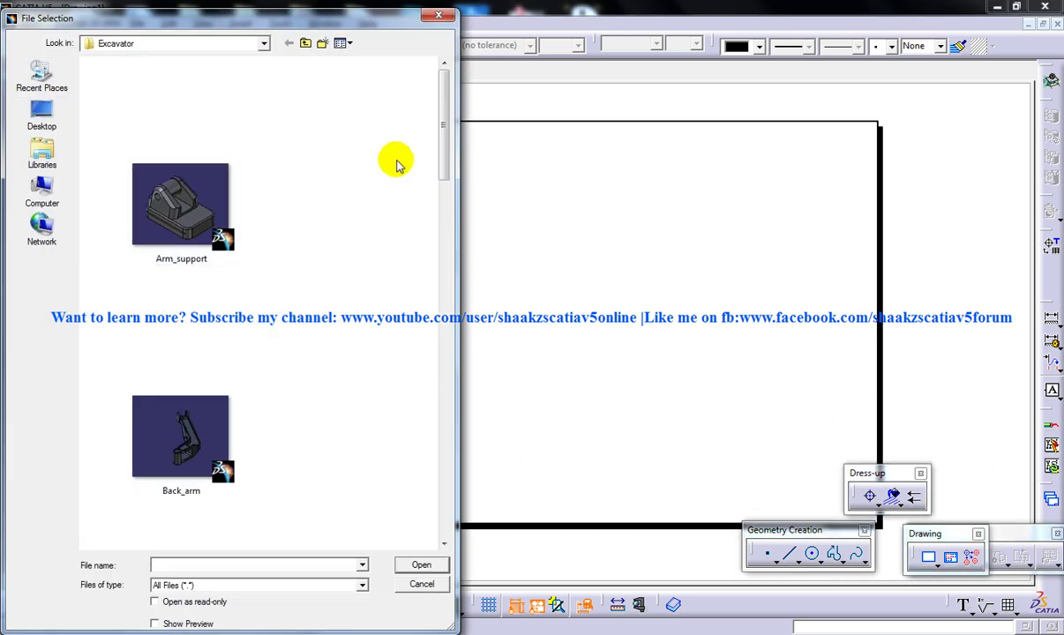
scroll(404, 148, down, 10)
double_click(183, 426)
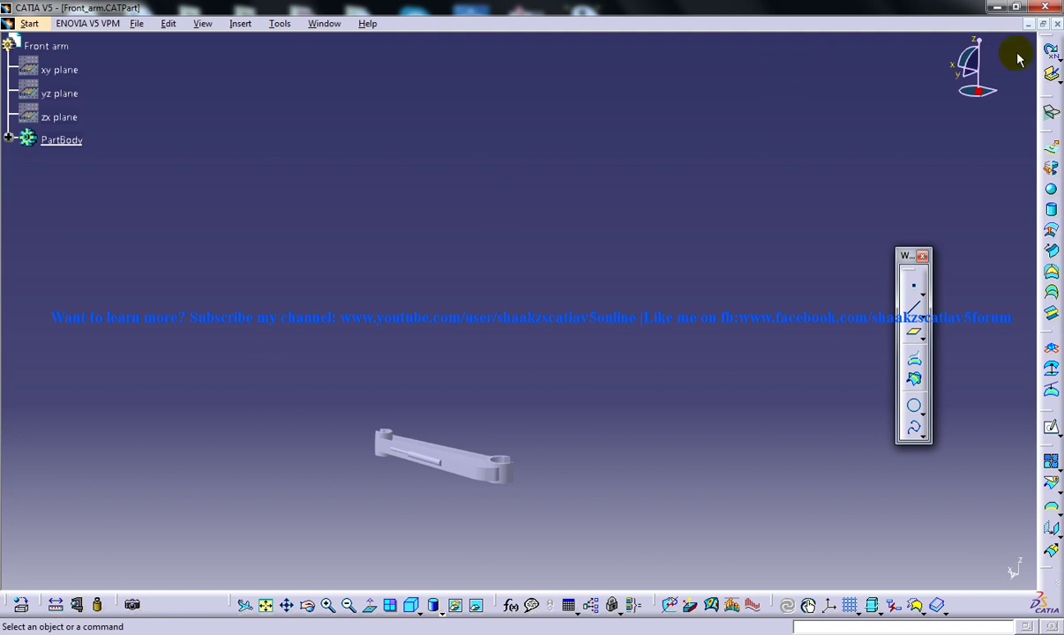
Switch back to the Drawing1 window.
click(324, 24)
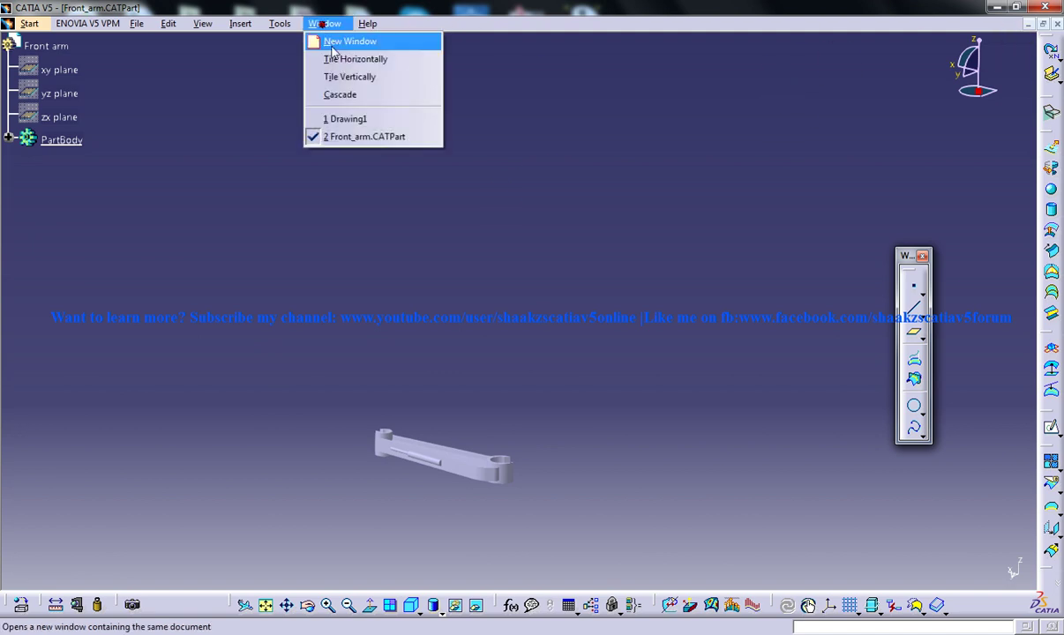
click(352, 118)
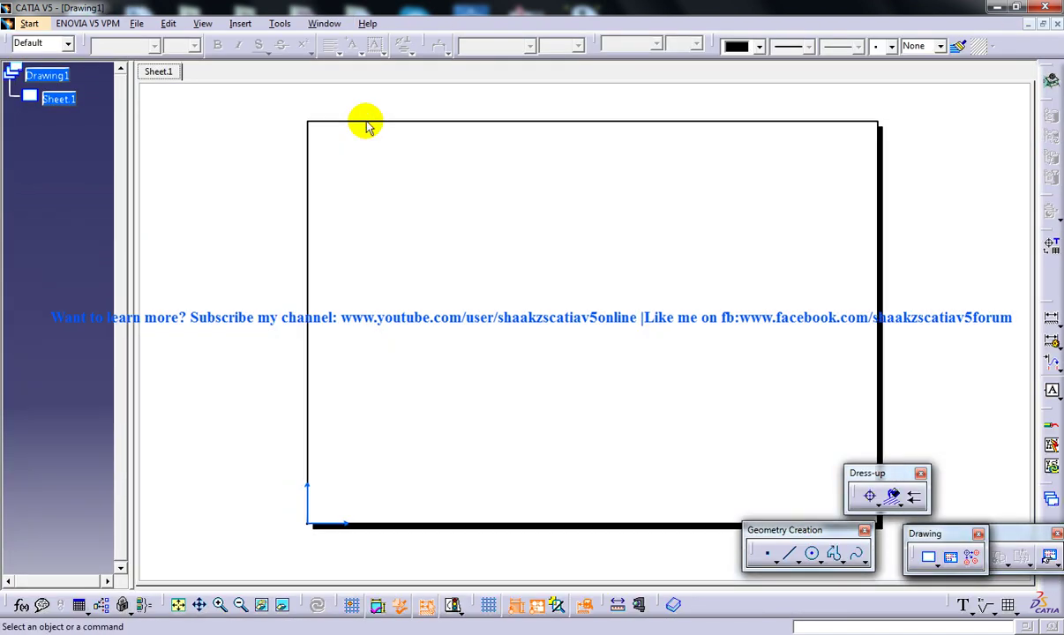
click(202, 24)
mouse_move(240, 24)
mouse_move(256, 65)
mouse_move(415, 65)
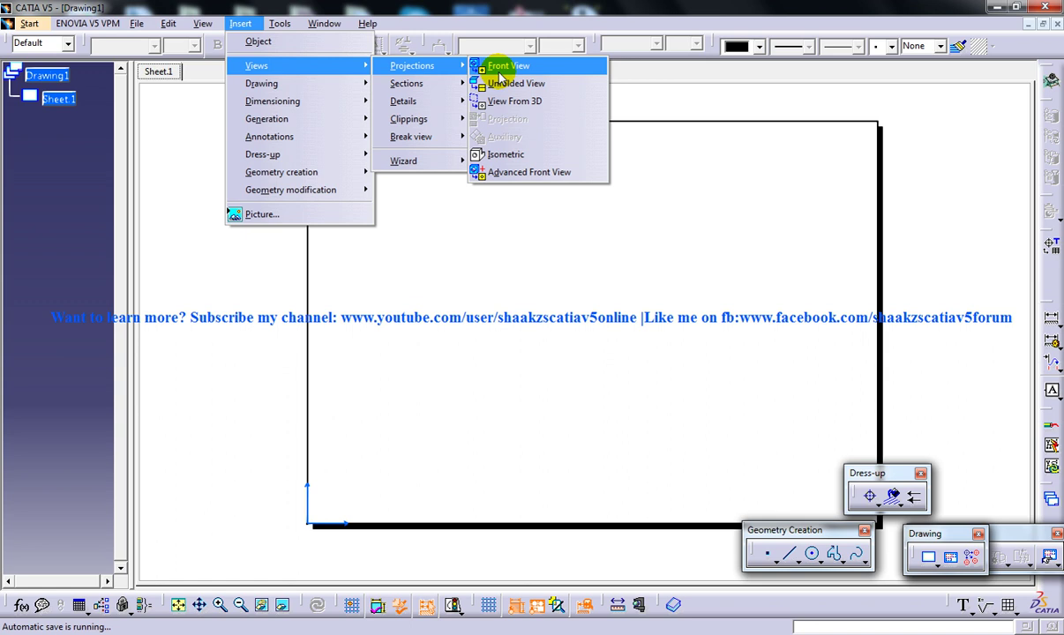
Switch to the Front_arm window, then bring Drawing1 back to the front.
mouse_move(324, 24)
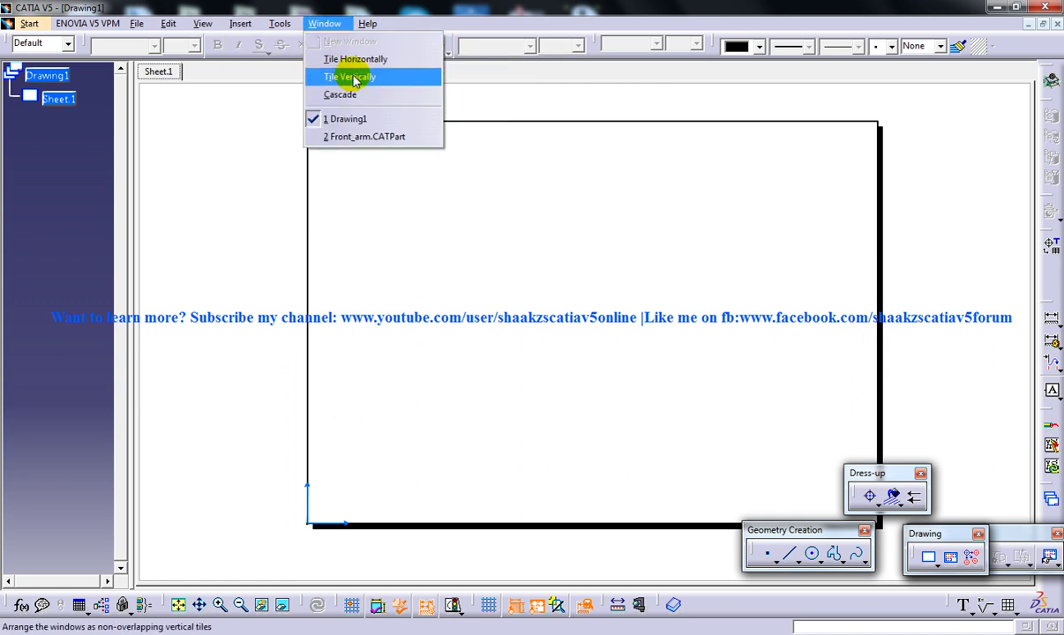
click(376, 137)
click(323, 24)
click(353, 118)
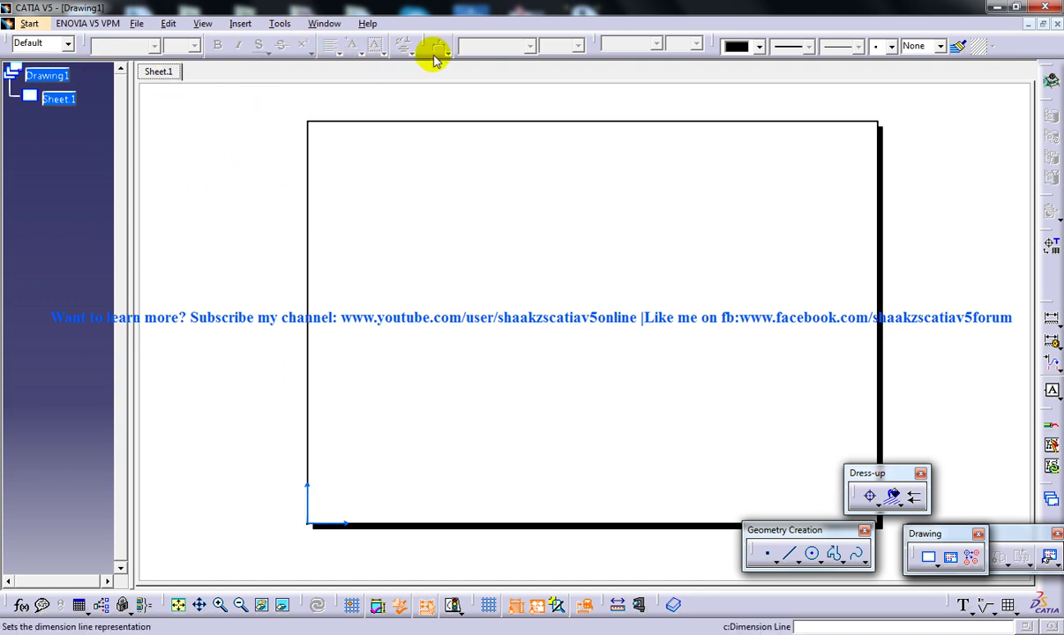
Restore the Drawing1 window to a smaller size and move it to the right.
click(1042, 24)
drag(444, 197, 321, 76)
drag(871, 180, 509, 189)
drag(364, 72, 867, 165)
Fit Front_arm into the left half and Drawing1 into the right half, both full height.
drag(399, 218, 256, 71)
drag(882, 231, 505, 209)
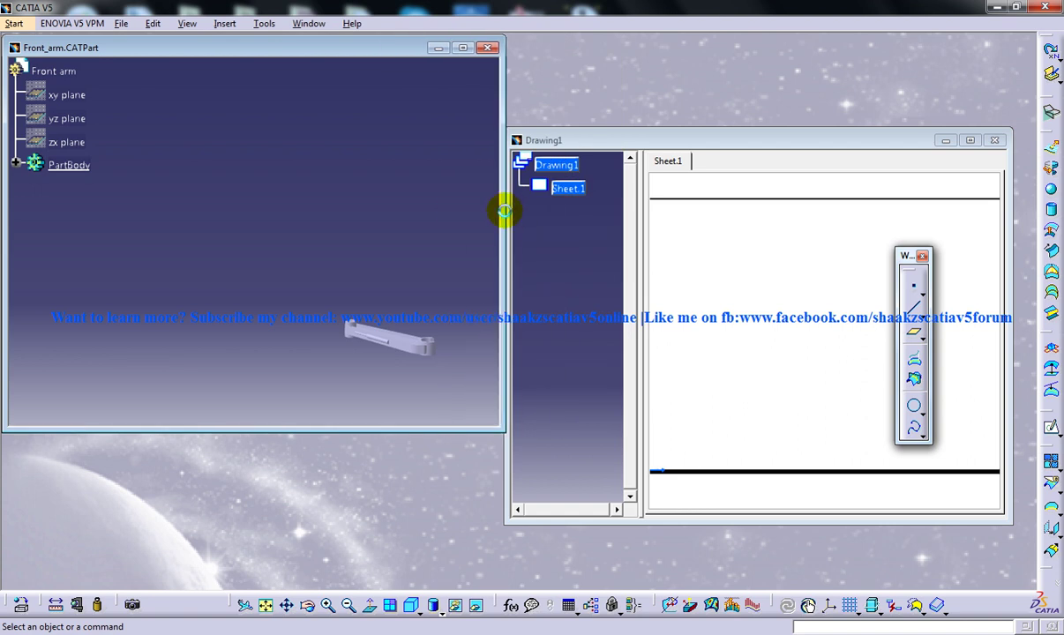
double_click(286, 429)
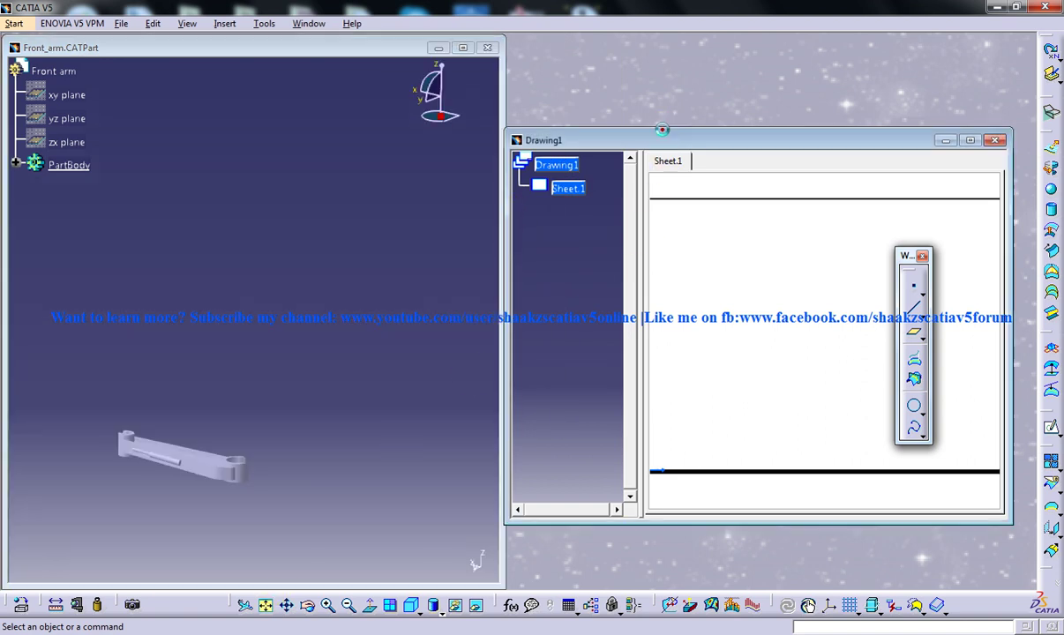
drag(662, 128, 666, 30)
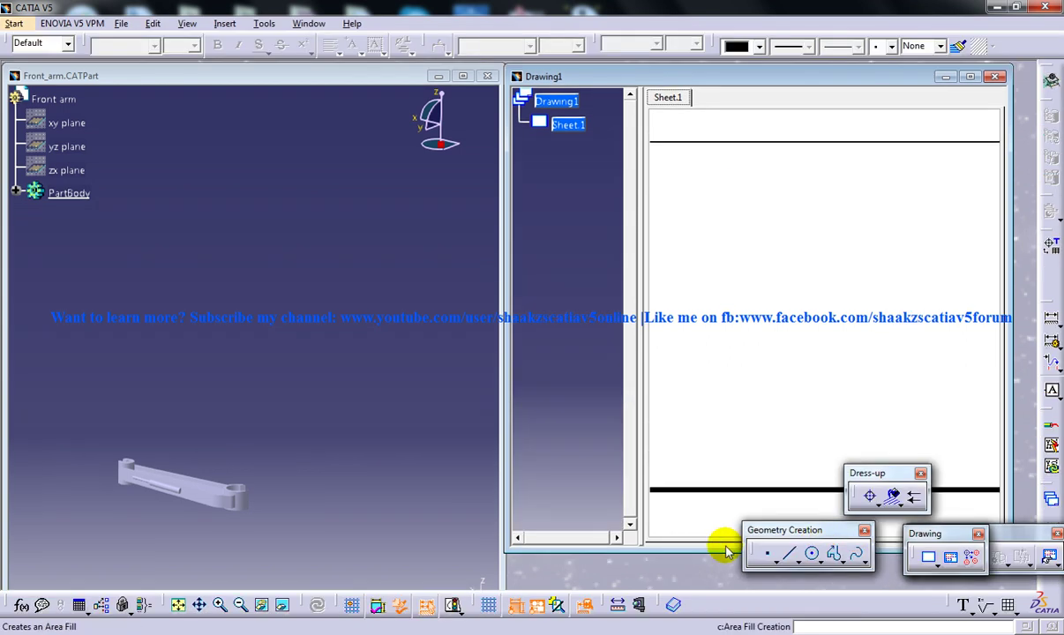
double_click(725, 552)
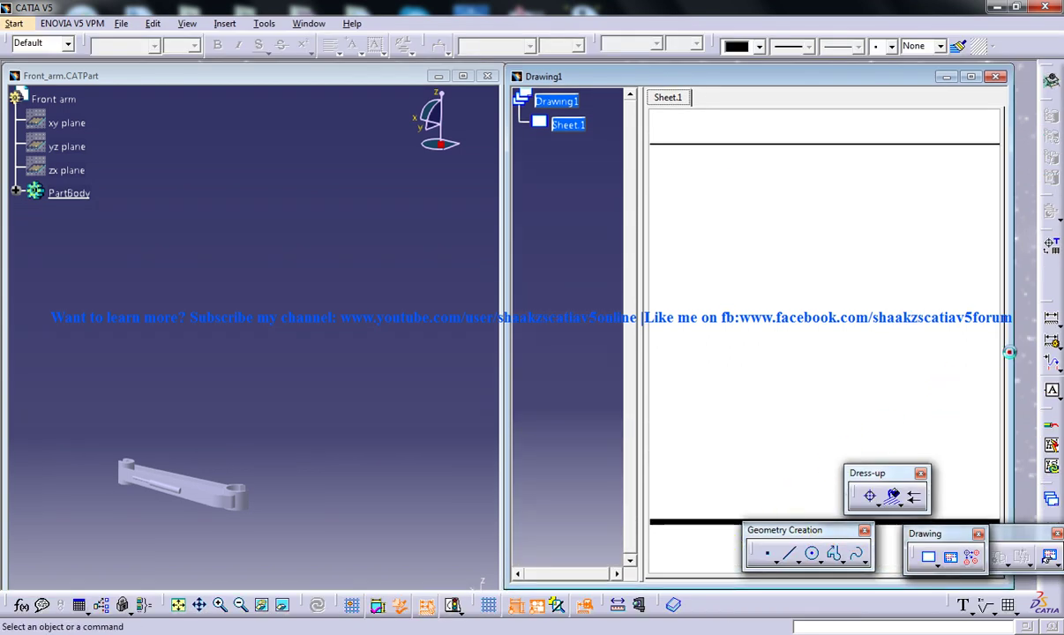
drag(1015, 352, 1031, 352)
drag(868, 474, 850, 603)
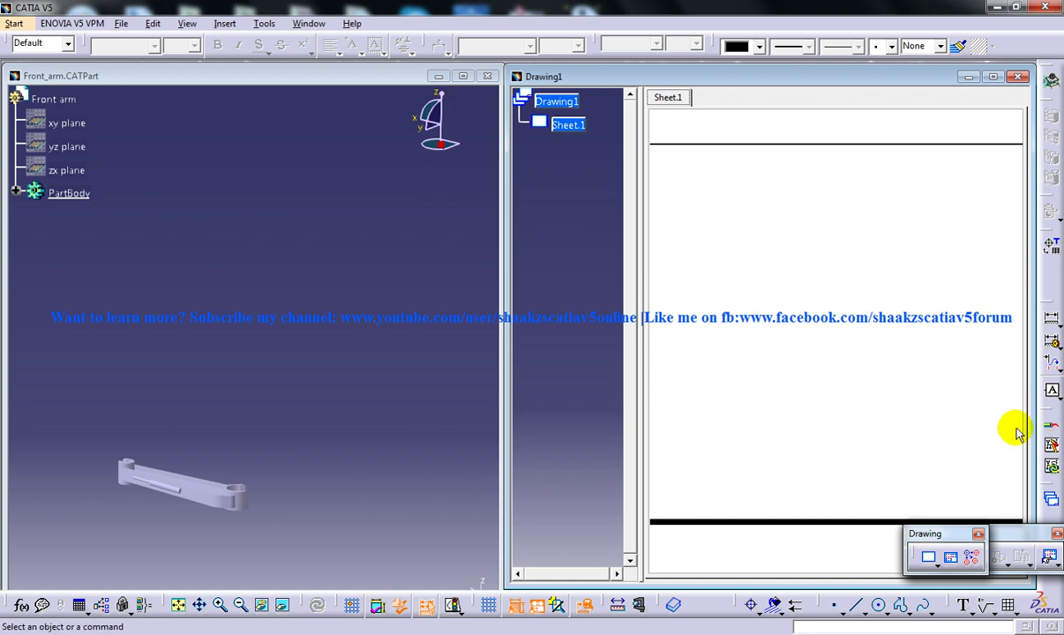
Activate Drawing1, start a Projections > Front View, and switch to the Front_arm window.
click(375, 78)
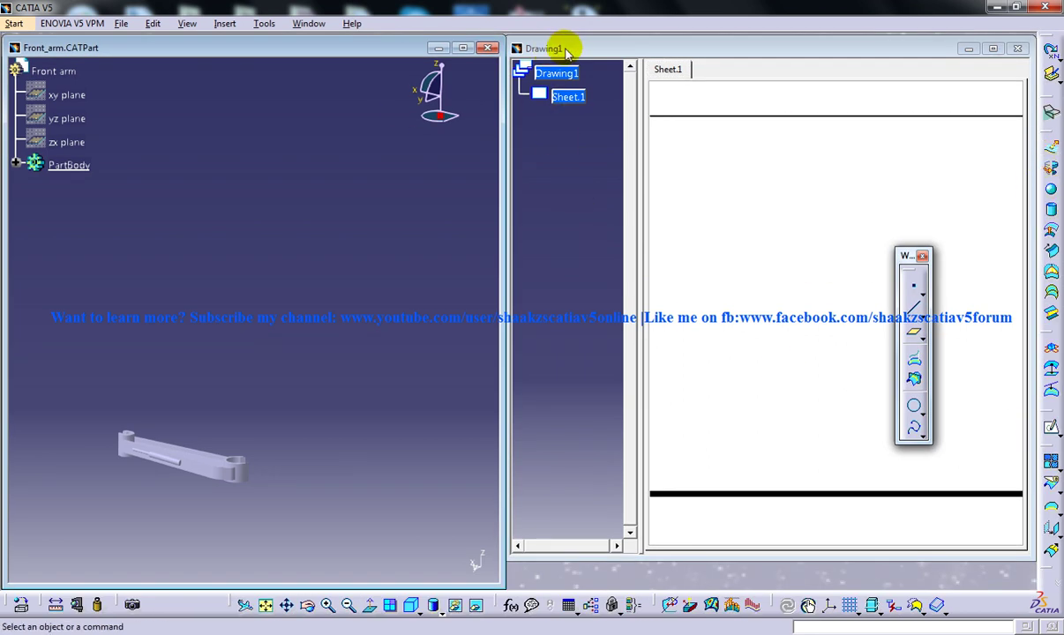
click(540, 49)
click(224, 23)
click(248, 65)
click(384, 66)
click(467, 67)
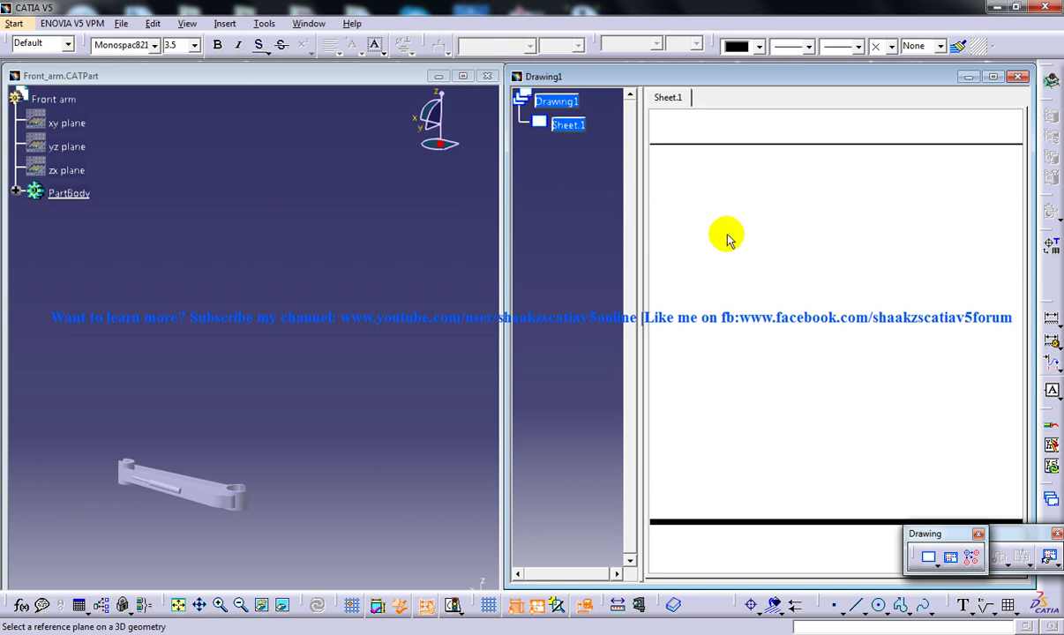
click(166, 226)
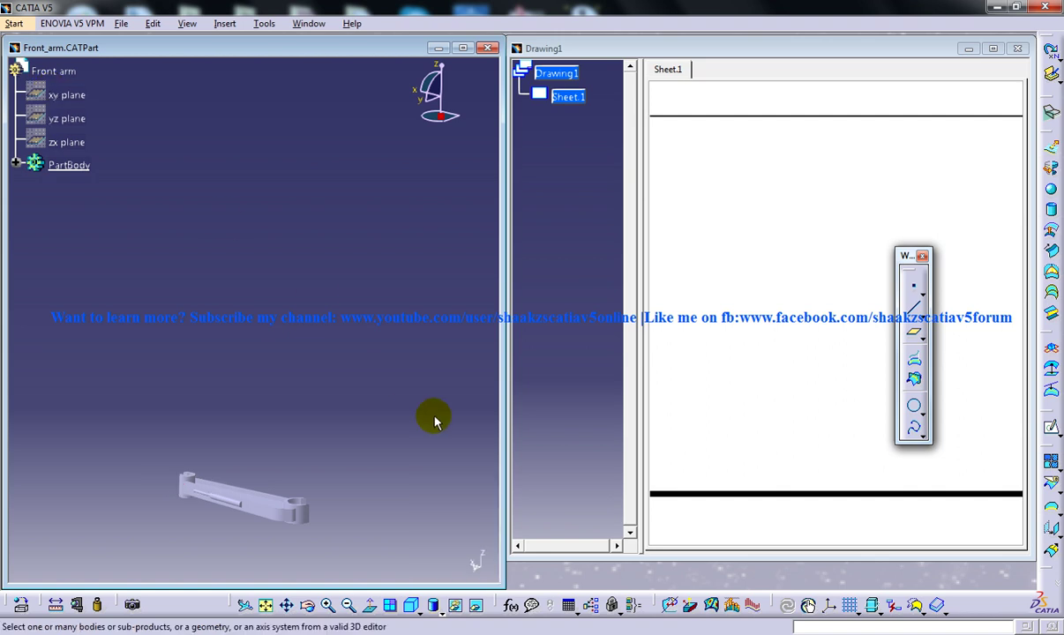
Use the Front_arm xy plane as reference and spin the preview sideways with the wheel arrows.
click(78, 100)
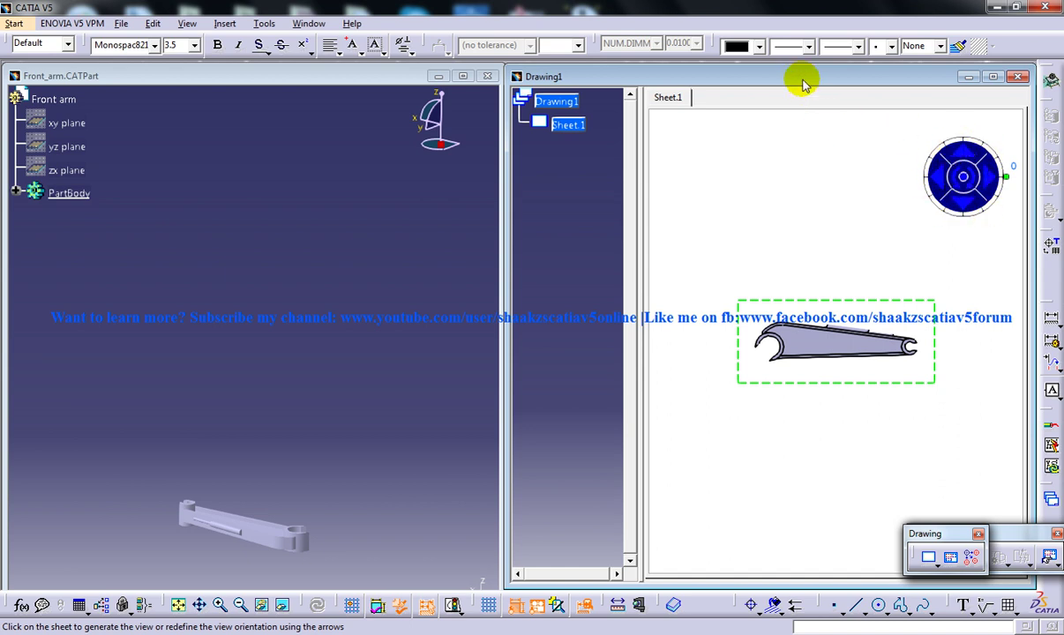
click(990, 181)
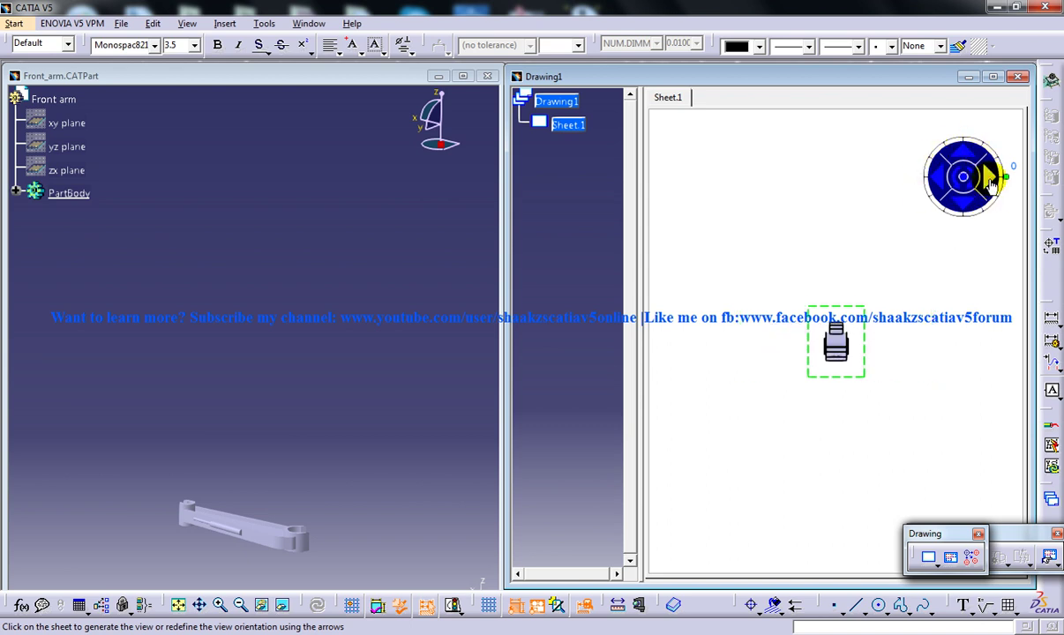
click(990, 181)
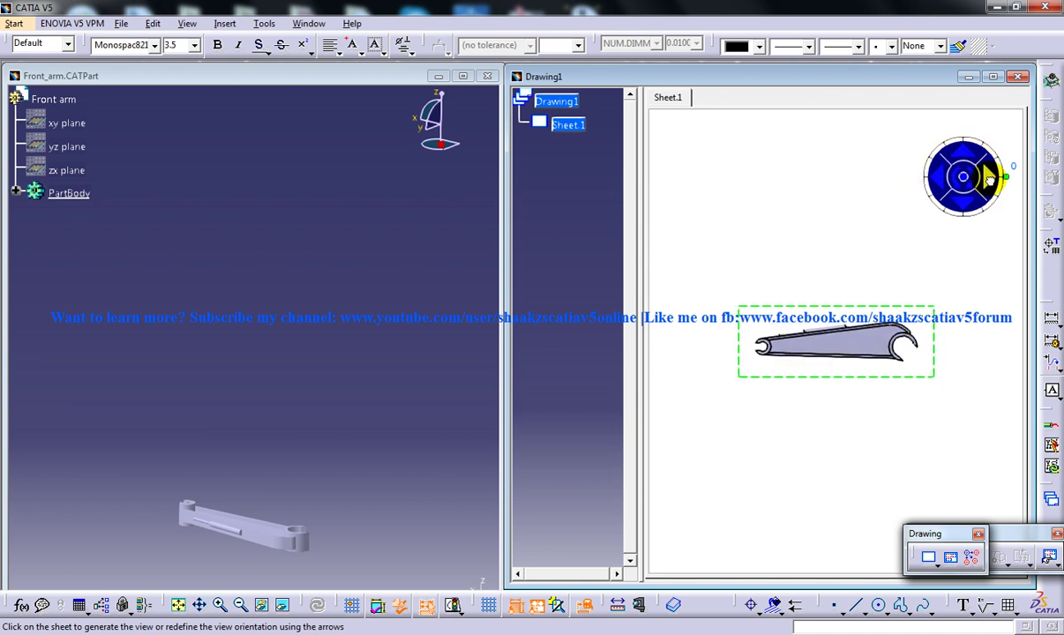
click(991, 181)
click(990, 181)
click(990, 181)
click(990, 181)
click(990, 181)
click(991, 181)
click(990, 181)
Tip the preview until the slotted face is in front, then turn it 90° upright.
click(962, 157)
click(961, 157)
click(962, 157)
click(962, 157)
click(962, 158)
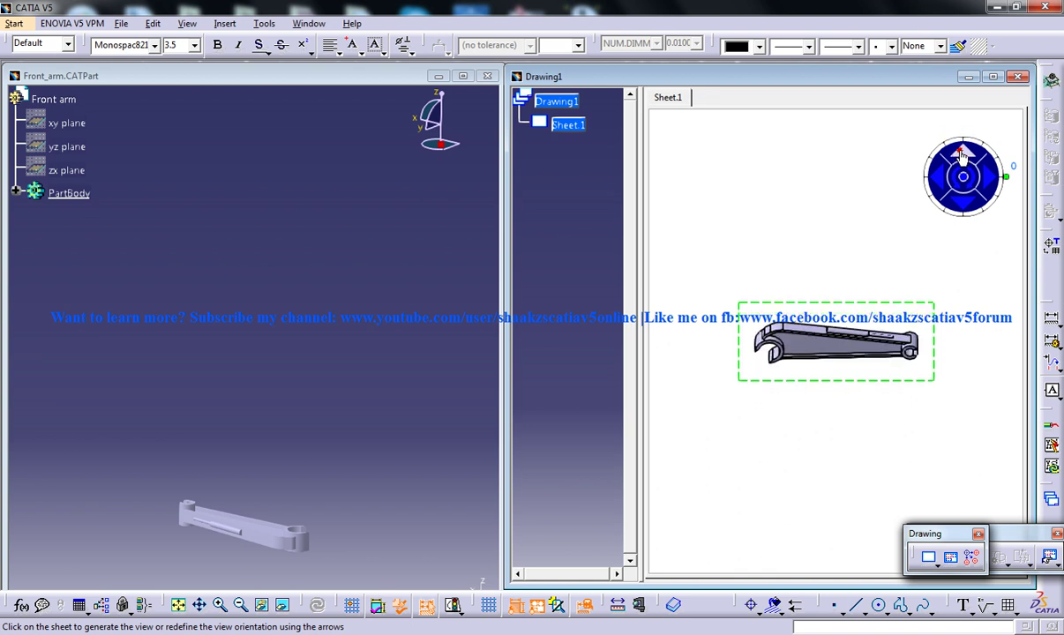
drag(1006, 177, 952, 122)
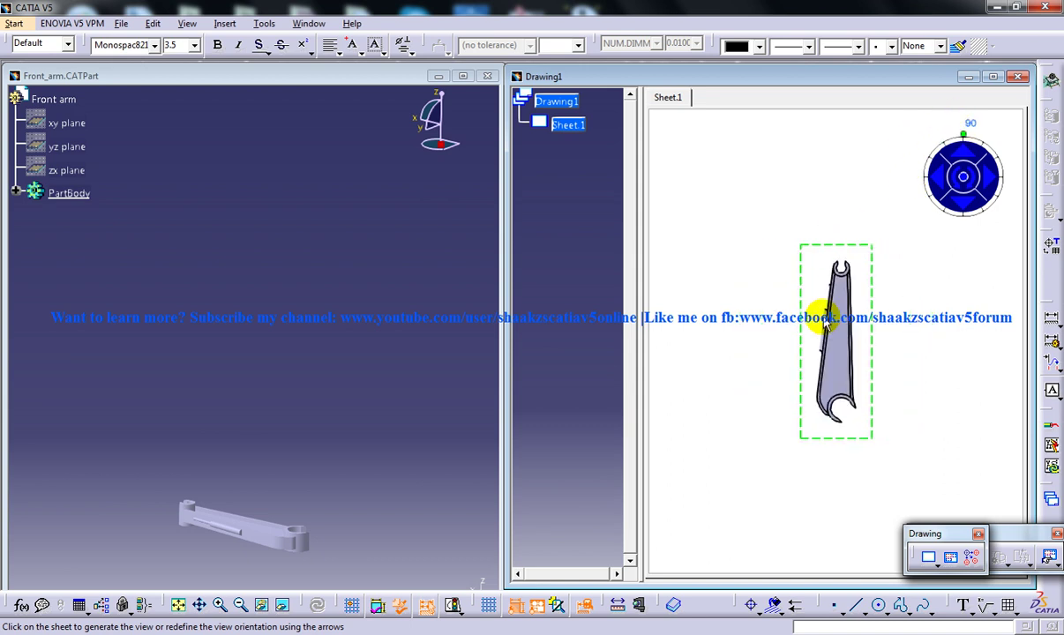
click(895, 329)
mouse_move(894, 328)
middle_down()
mouse_move(893, 342)
mouse_move(969, 412)
mouse_move(888, 349)
middle_up()
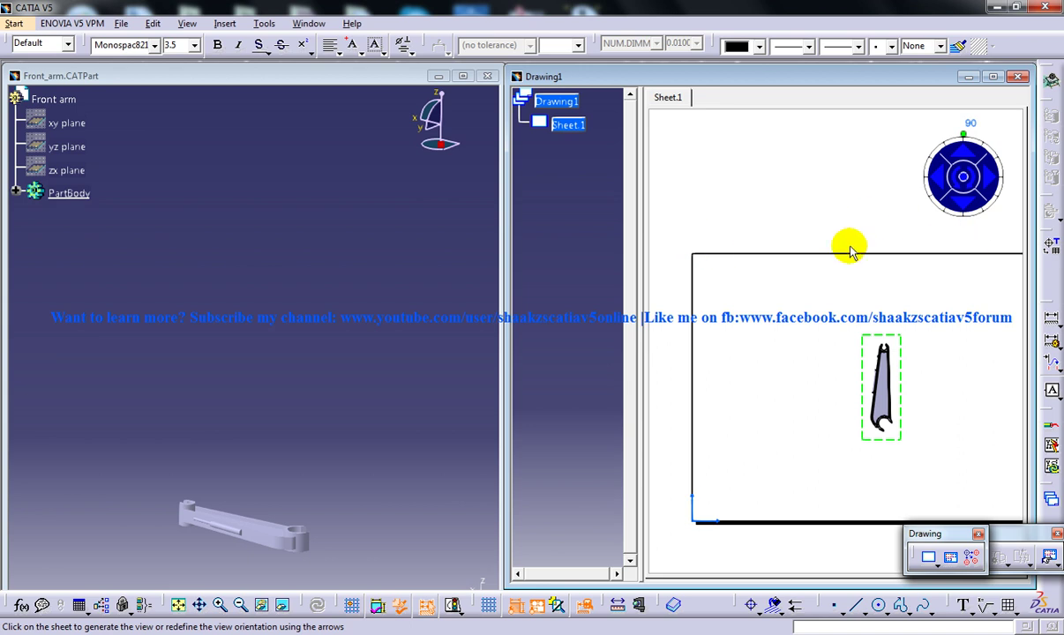
Generate the upright Front view on Sheet.1 at 1:1 and inspect it.
click(794, 211)
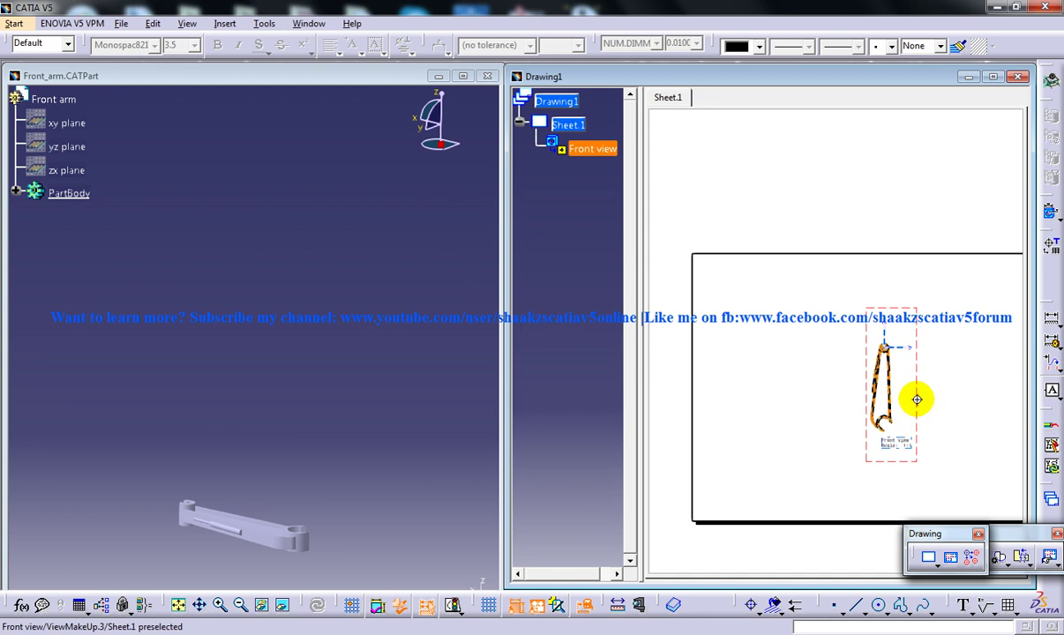
mouse_move(922, 393)
middle_down()
mouse_move(915, 397)
mouse_move(780, 232)
middle_up()
drag(780, 232, 761, 204)
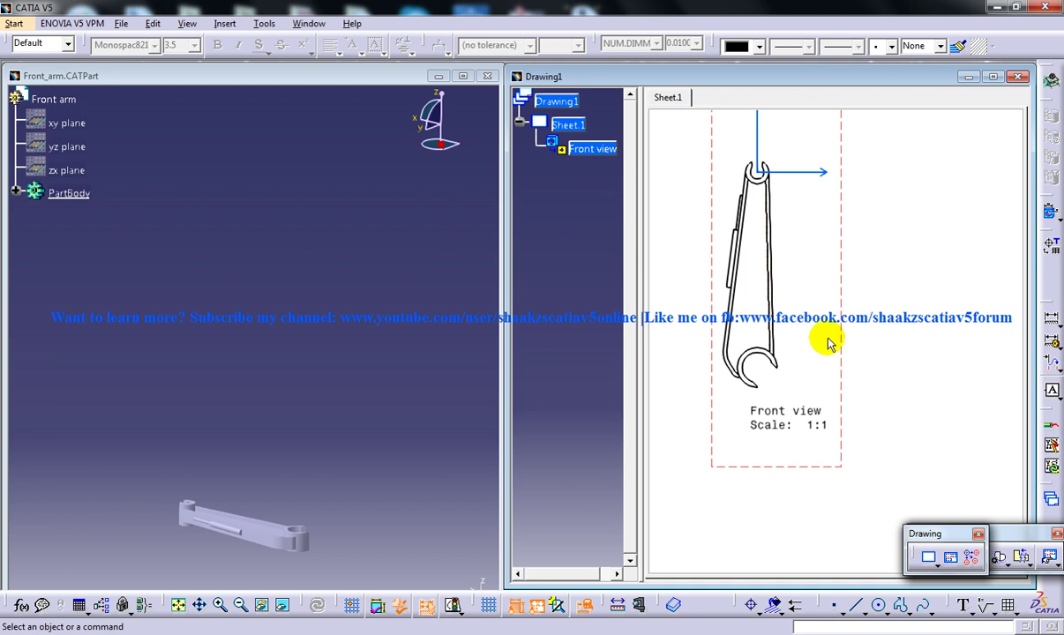
mouse_move(788, 319)
middle_down()
mouse_move(821, 276)
mouse_move(830, 313)
mouse_move(831, 305)
middle_up()
middle_drag(809, 251, 830, 290)
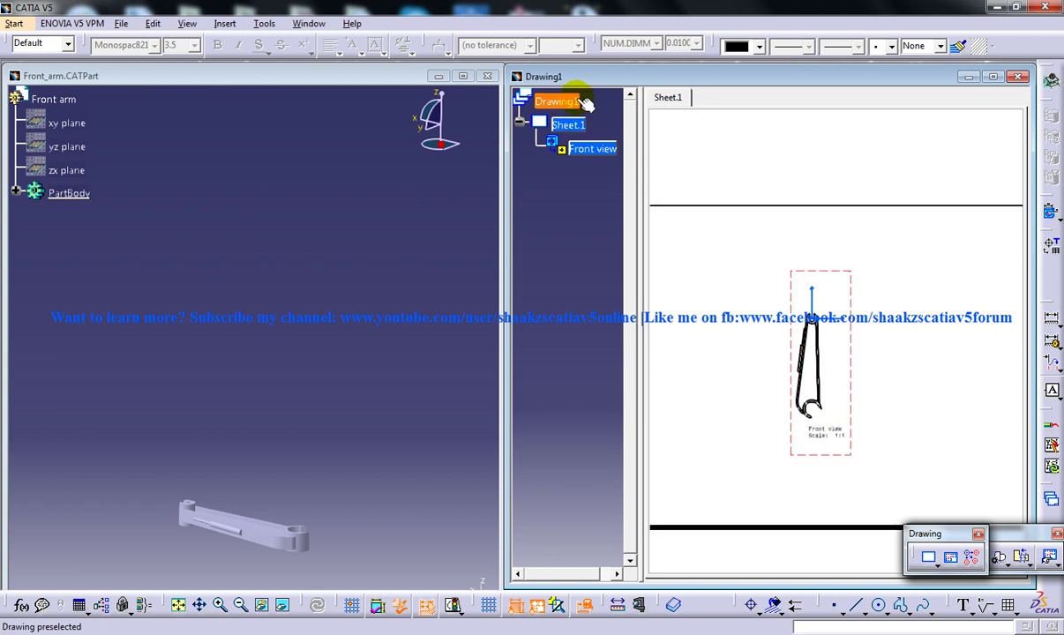
Set the Sheet.1 scale to 2:1 in its Properties.
right_click(575, 126)
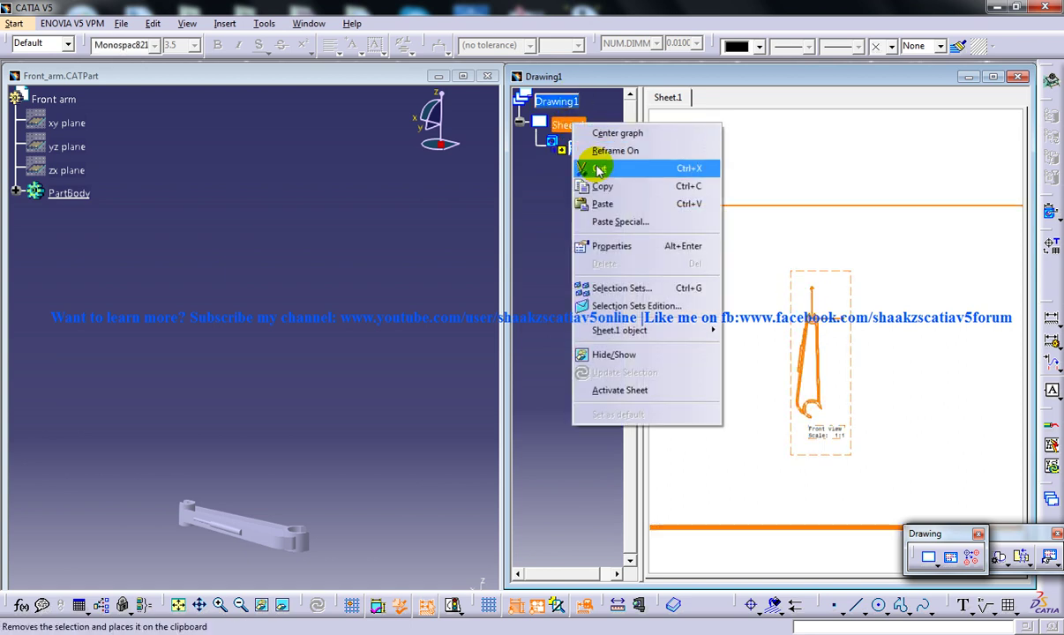
click(600, 247)
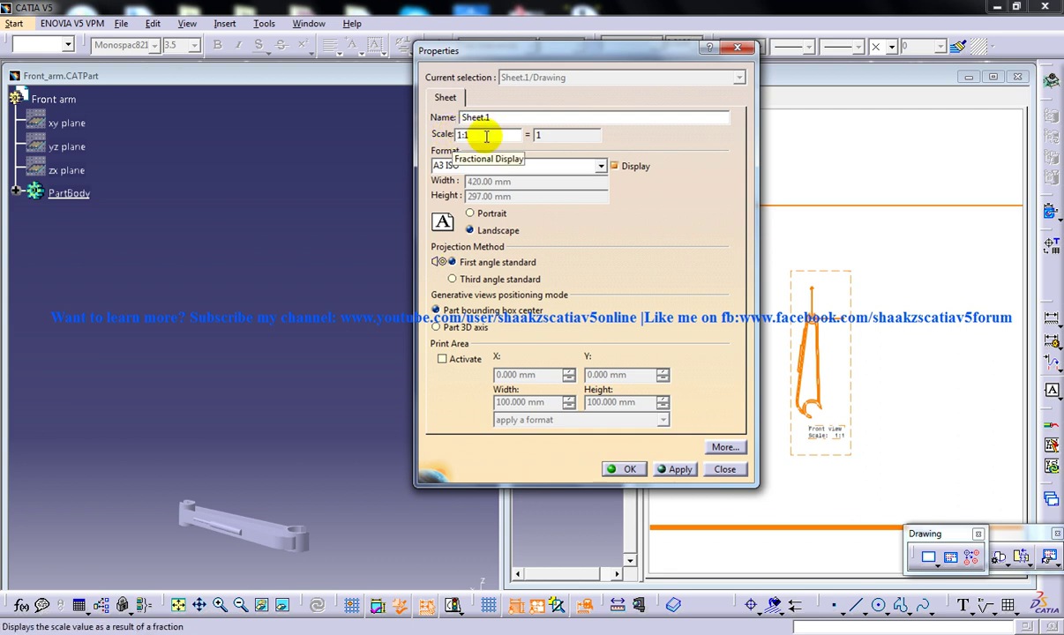
click(486, 136)
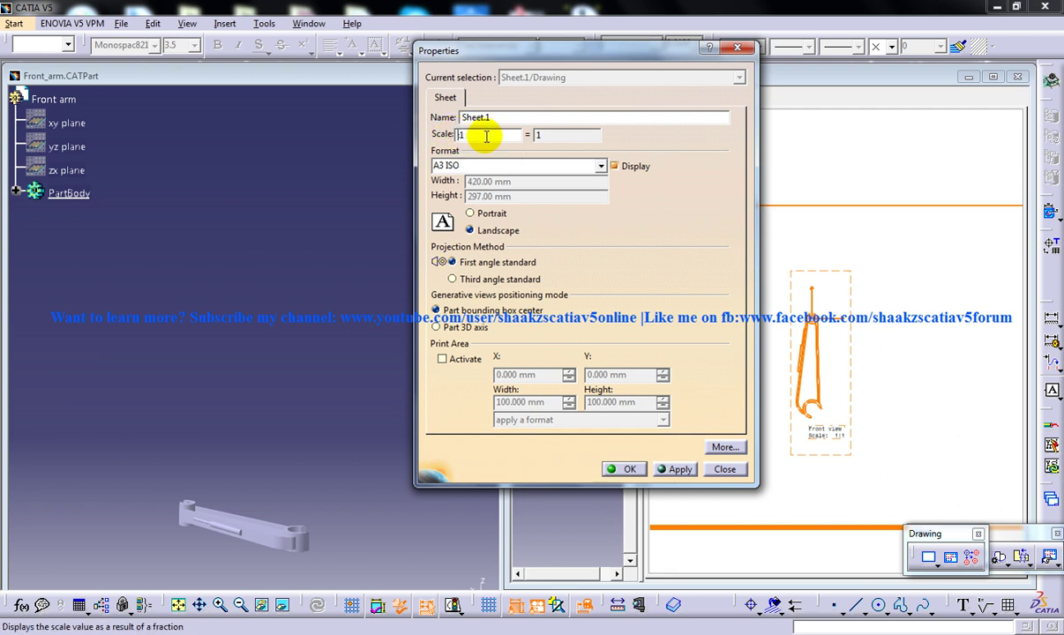
text(2:)
click(623, 469)
Move the enlarged Front view to the left of the sheet.
scroll(736, 226, down, 3)
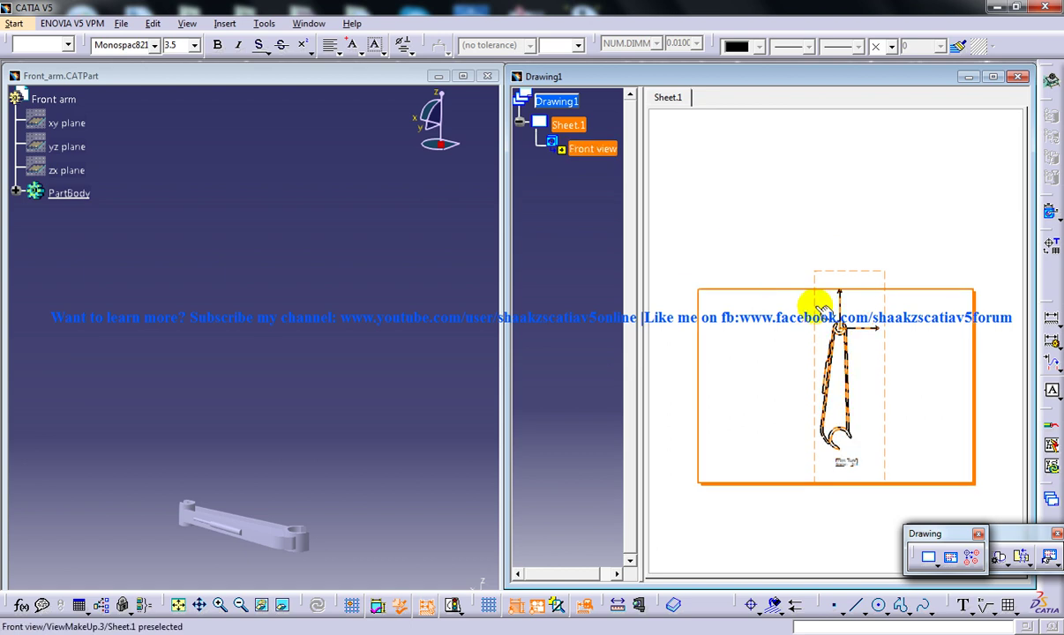
click(807, 238)
drag(831, 268, 721, 255)
click(843, 219)
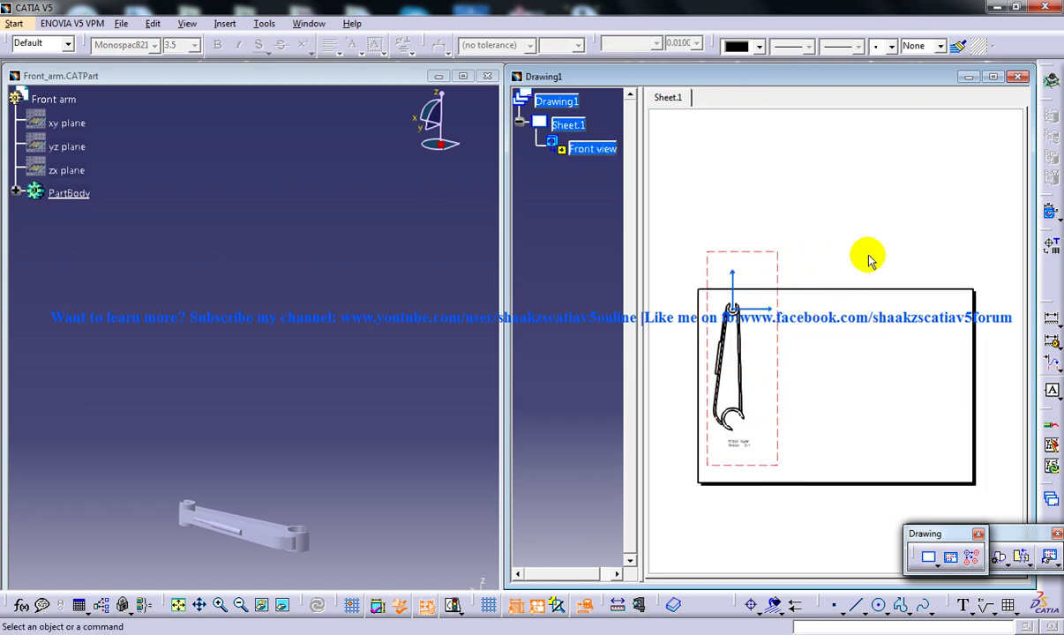